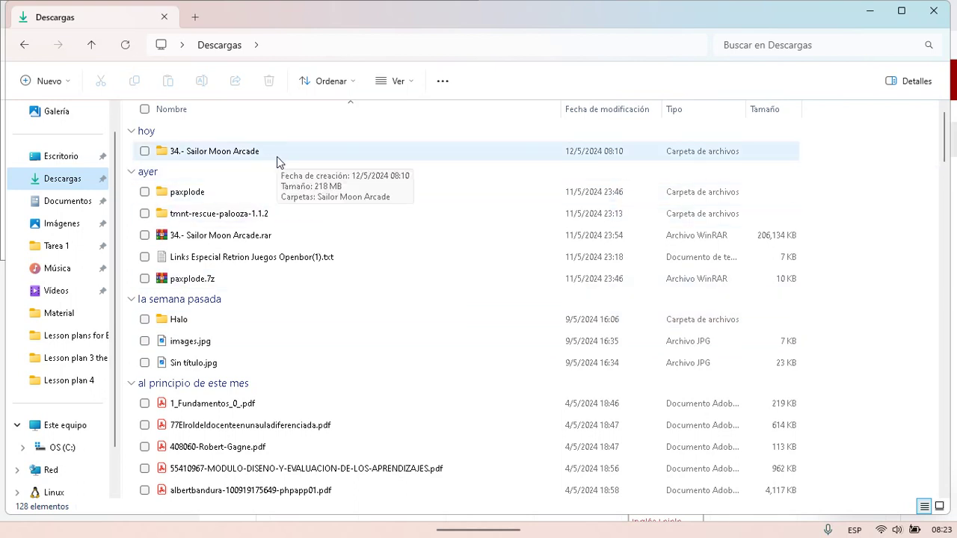
# Step: Open the Sailor Moon Arcade game folder inside 34.- Sailor Moon Arcade in Descargas and check the contents of its Paks subfolder
pyautogui.moveTo(527, 526)
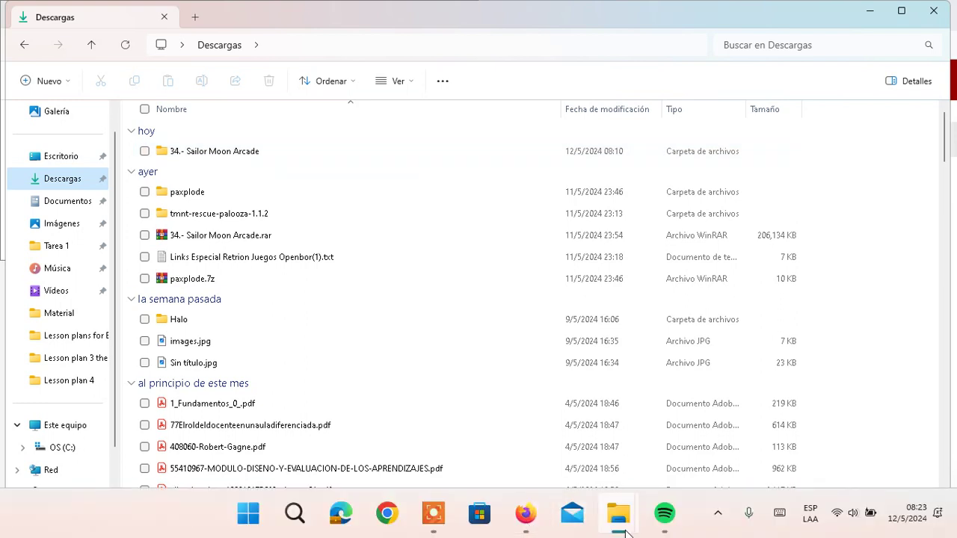
pyautogui.moveTo(621, 524)
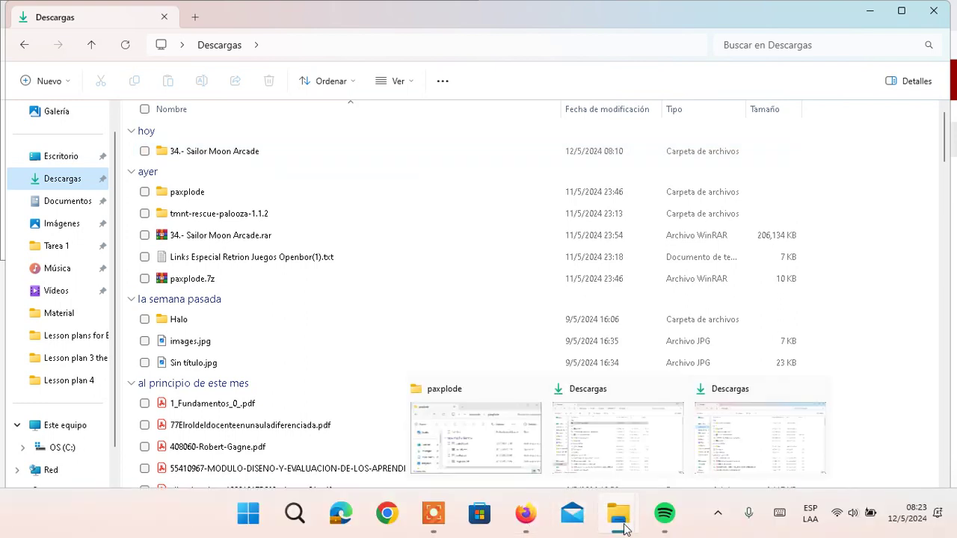
pyautogui.click(756, 448)
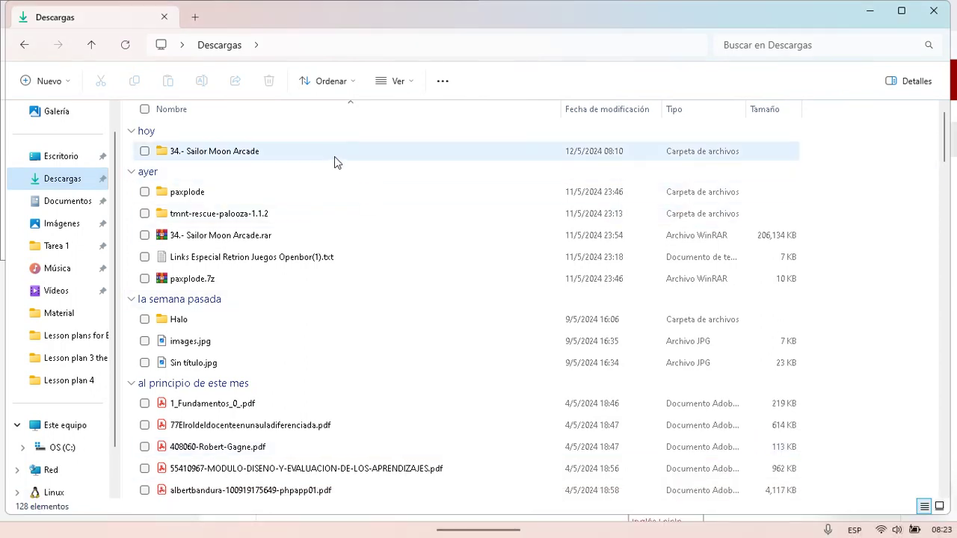
pyautogui.doubleClick(333, 156)
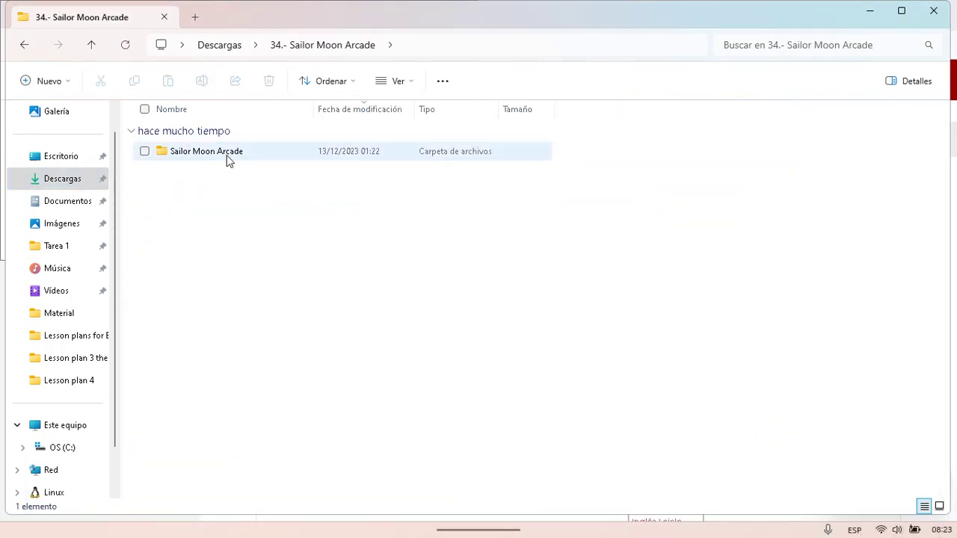
pyautogui.doubleClick(228, 157)
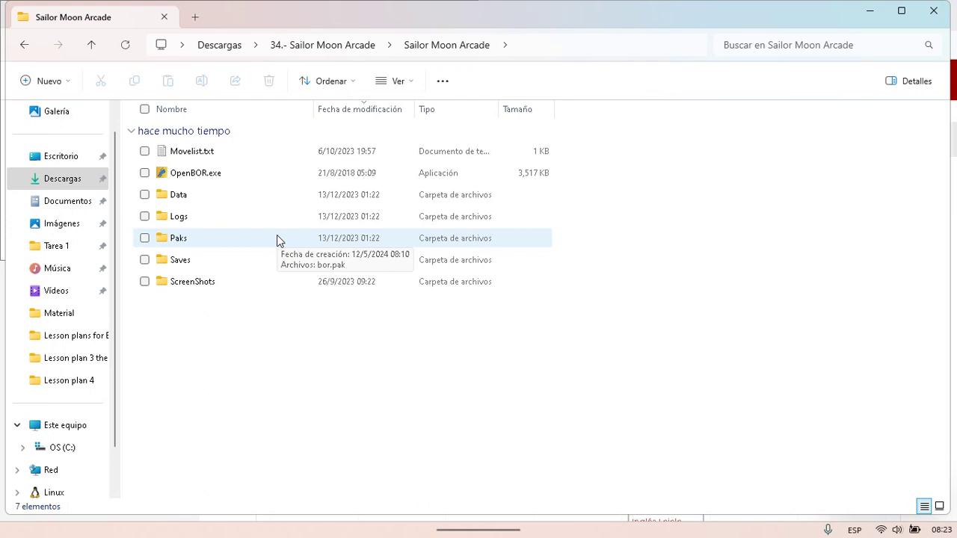
pyautogui.doubleClick(276, 238)
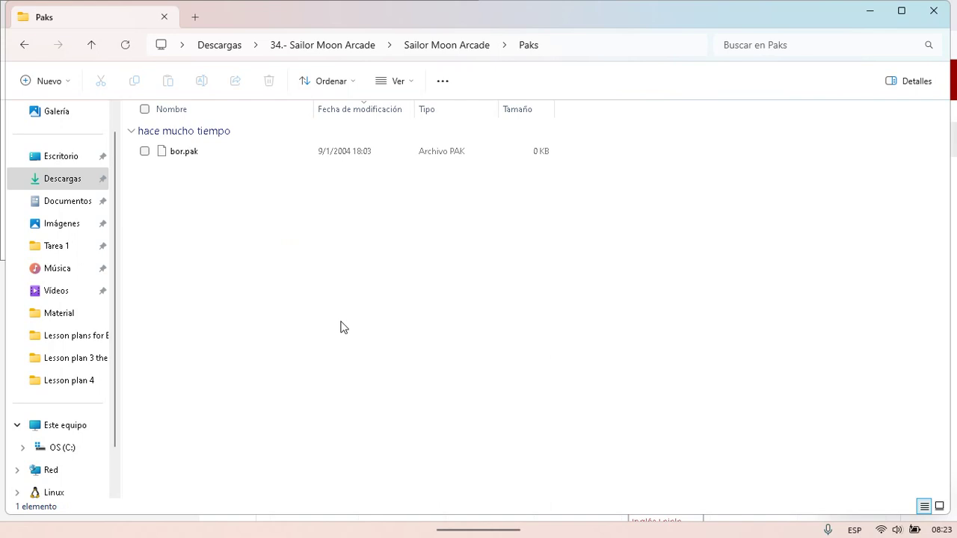
pyautogui.click(92, 46)
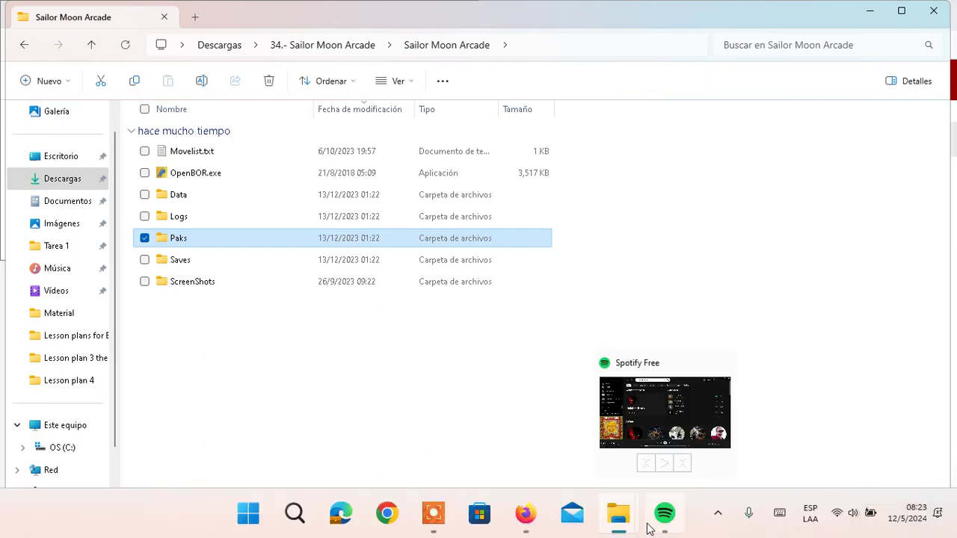
# Step: Bring the paxplode folder window forward and move it lower so the game folder's title bar stays reachable
pyautogui.moveTo(617, 521)
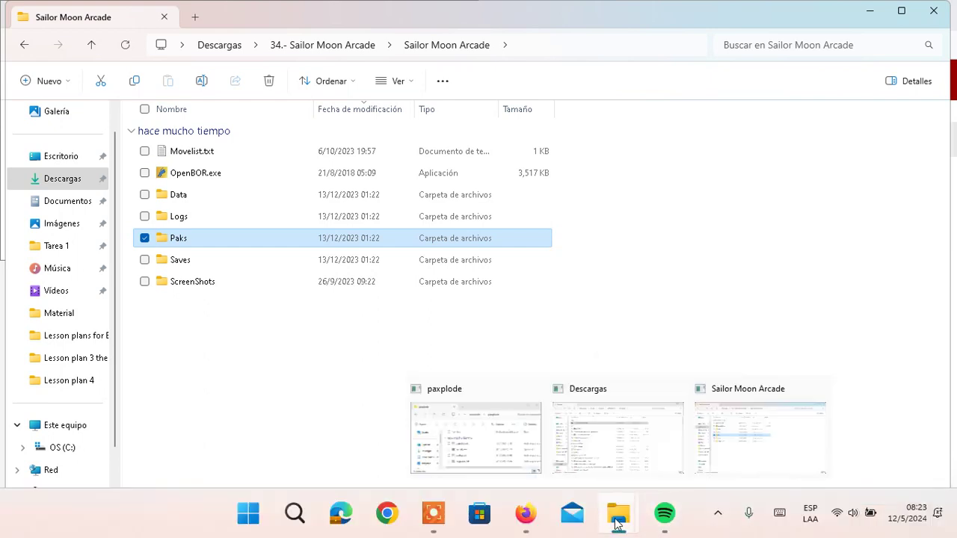
pyautogui.click(507, 432)
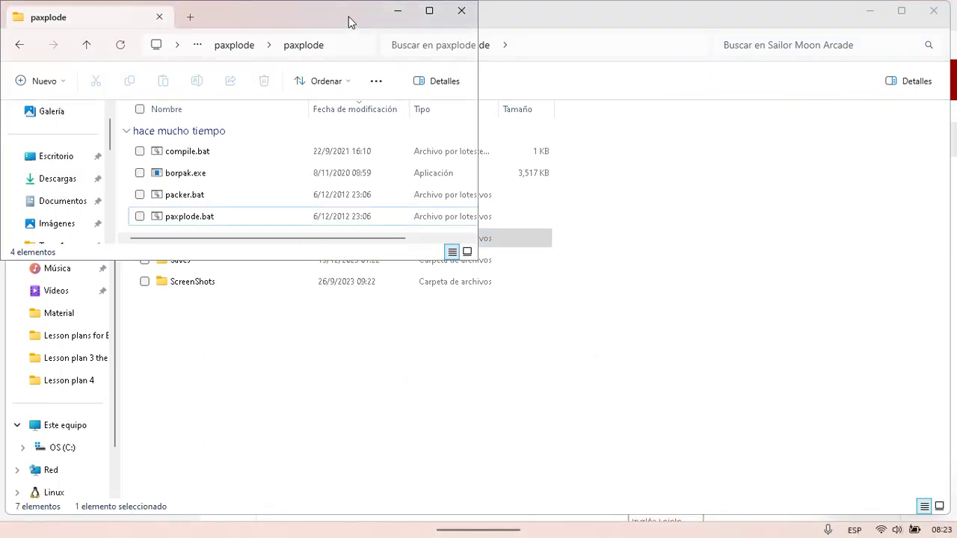
pyautogui.moveTo(348, 16); pyautogui.dragTo(843, 147)
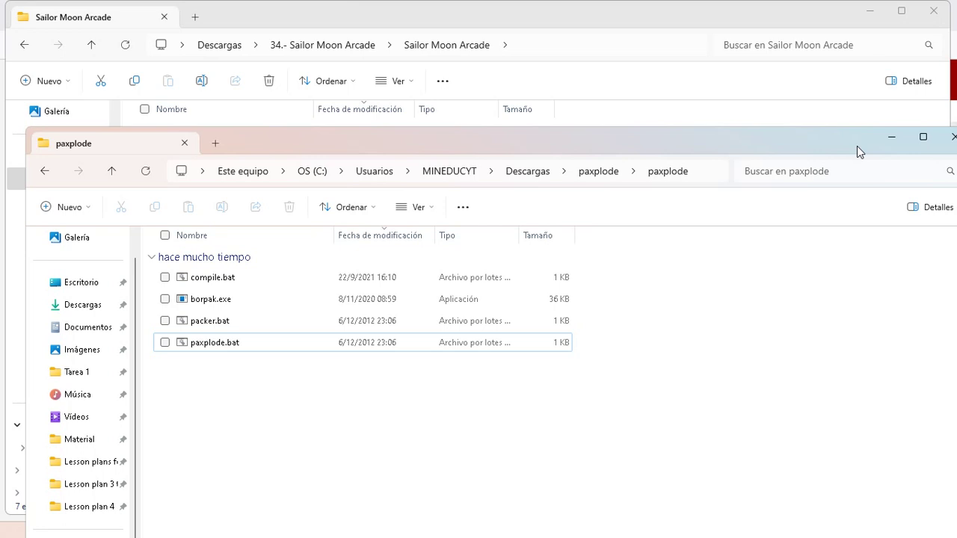
# Step: Locate the paxplode.7z archive in Descargas and reopen the inner folder of the extracted paxplode folder
pyautogui.click(113, 176)
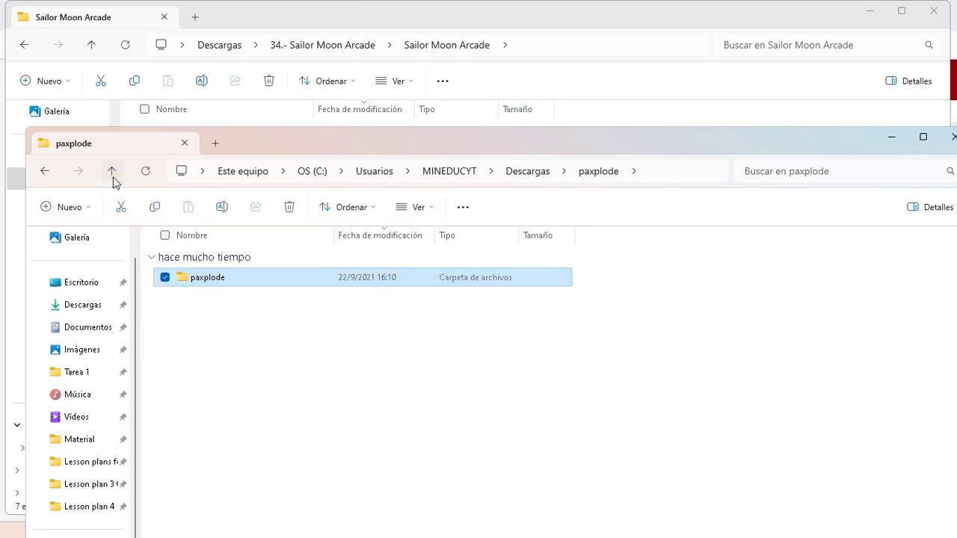
pyautogui.click(113, 177)
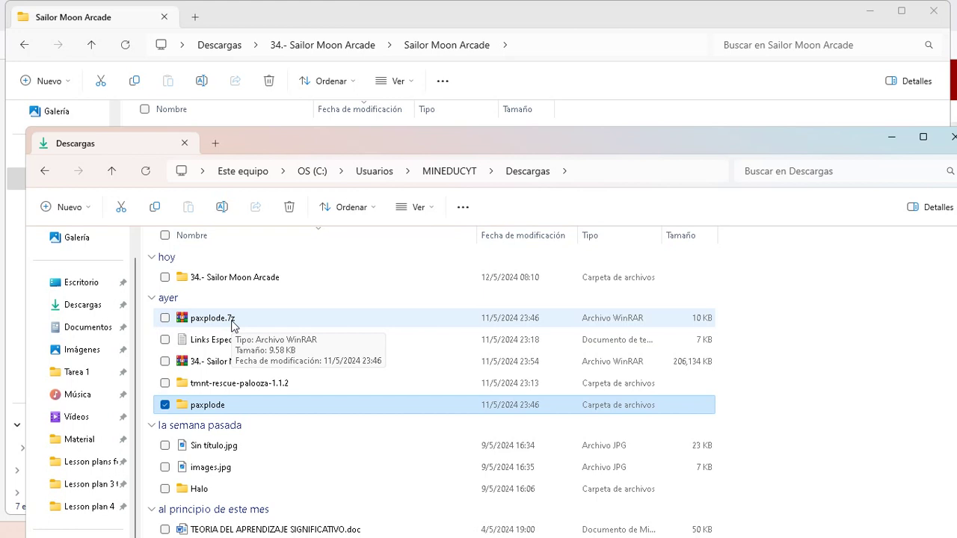
pyautogui.click(232, 324)
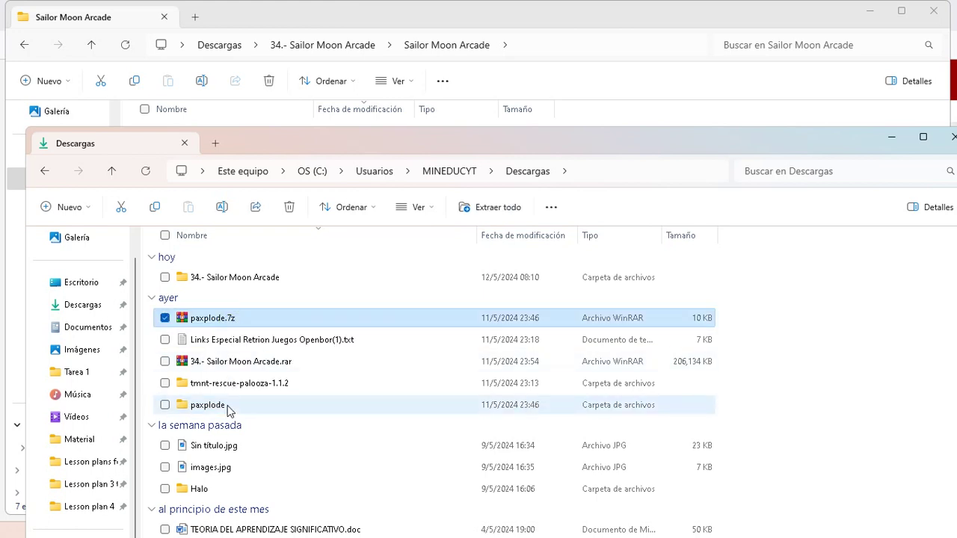
pyautogui.doubleClick(224, 405)
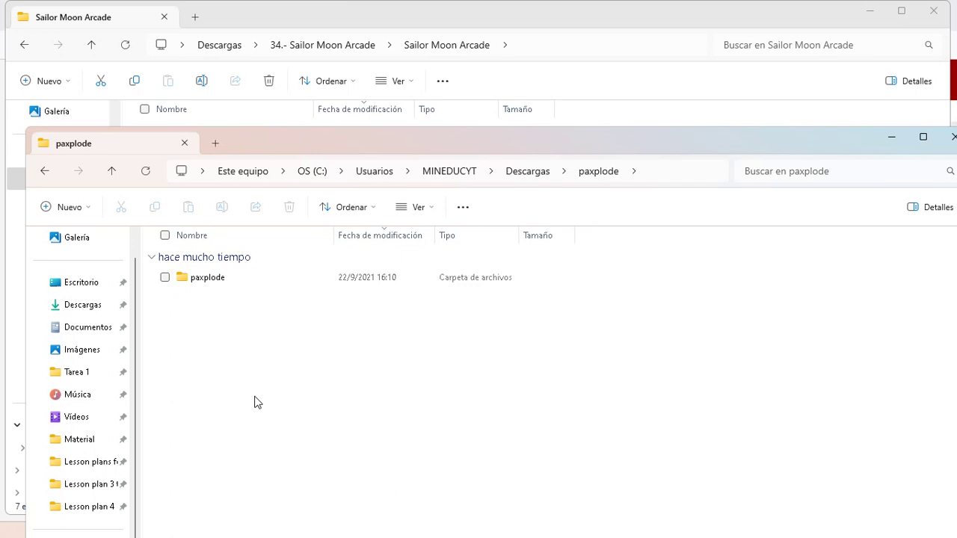
pyautogui.doubleClick(217, 278)
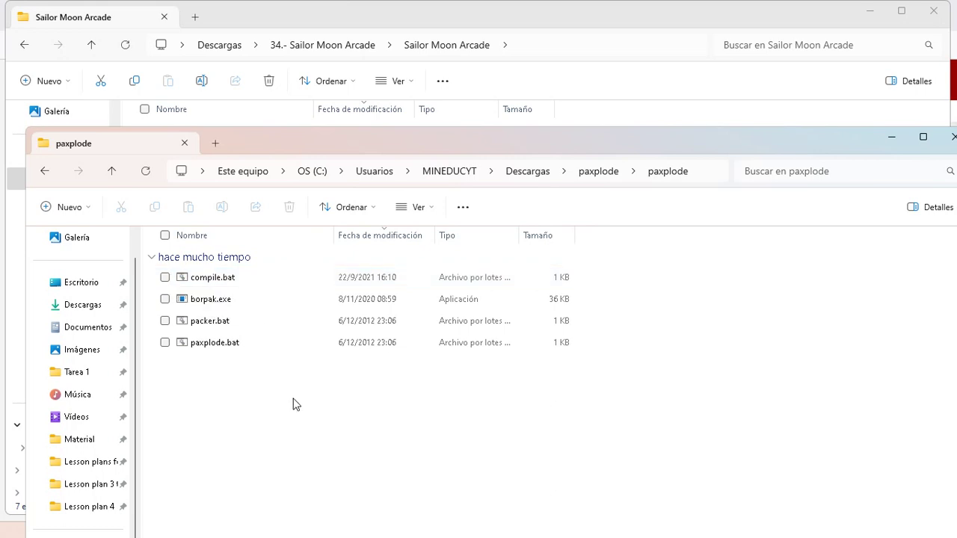
# Step: Copy compile.bat, borpak.exe, packer.bat and paxplode.bat from the paxplode folder into the Sailor Moon Arcade game folder
pyautogui.moveTo(296, 399); pyautogui.dragTo(207, 257)
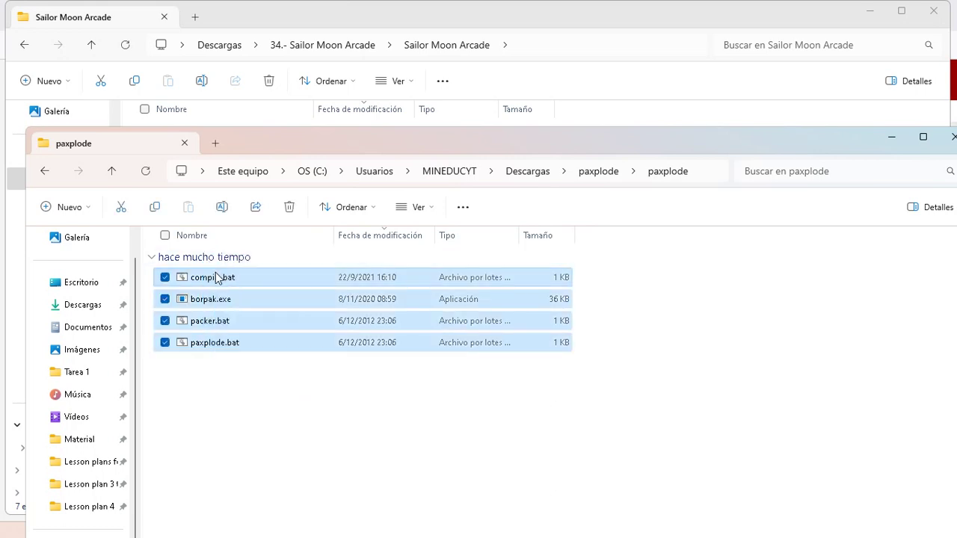
pyautogui.rightClick(216, 277)
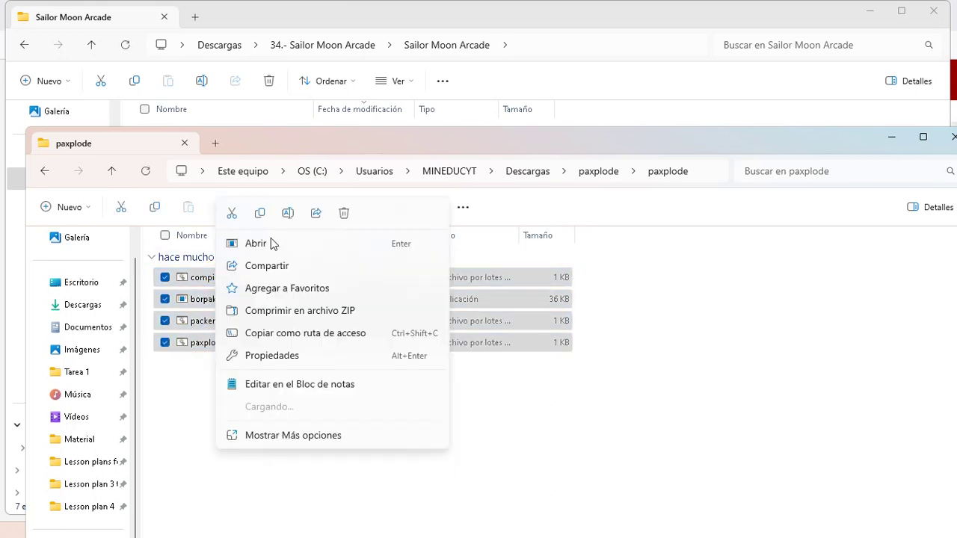
pyautogui.click(262, 216)
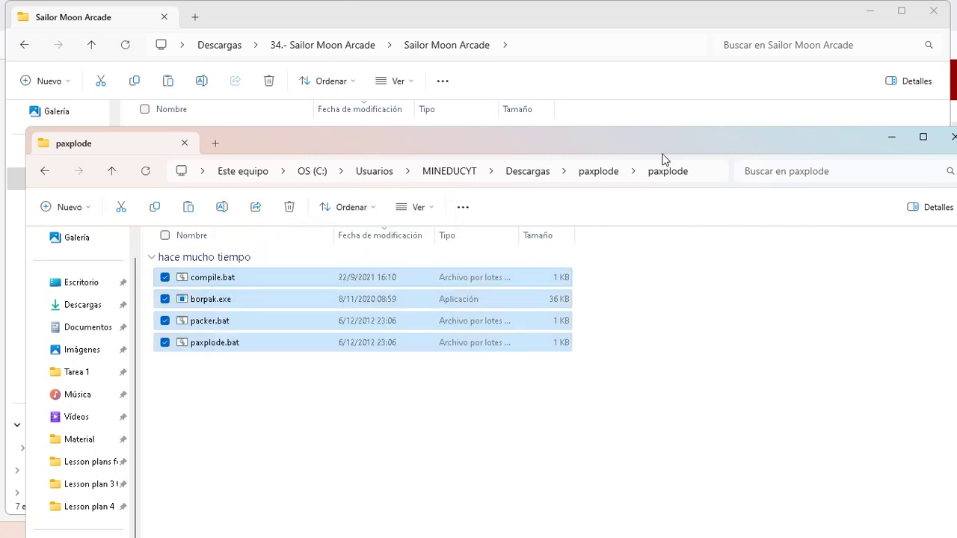
pyautogui.click(669, 19)
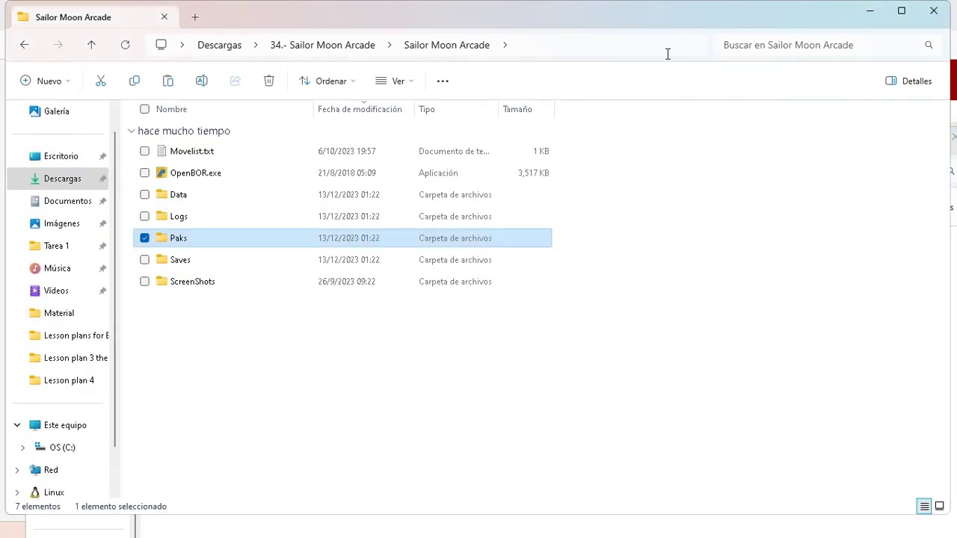
pyautogui.click(449, 303)
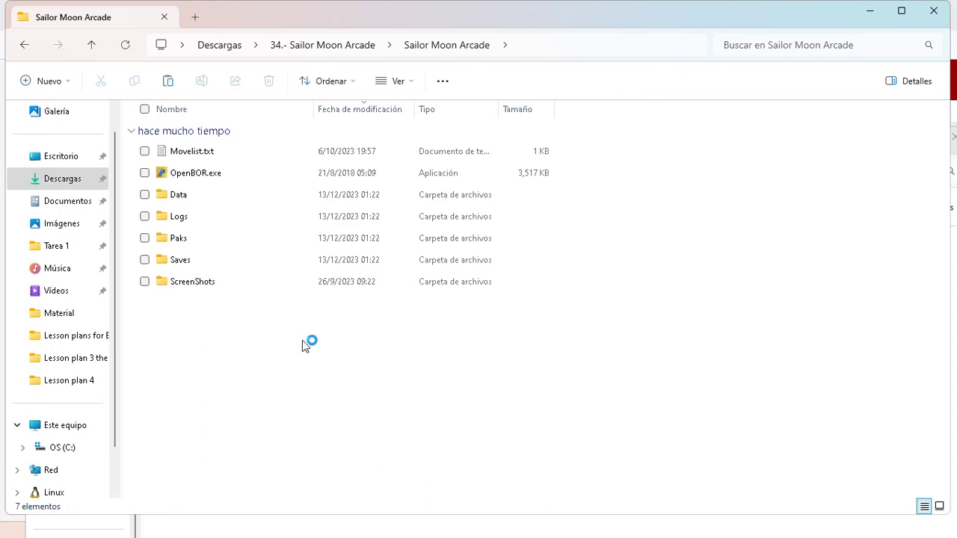
pyautogui.hotkey('ctrl', 'v')
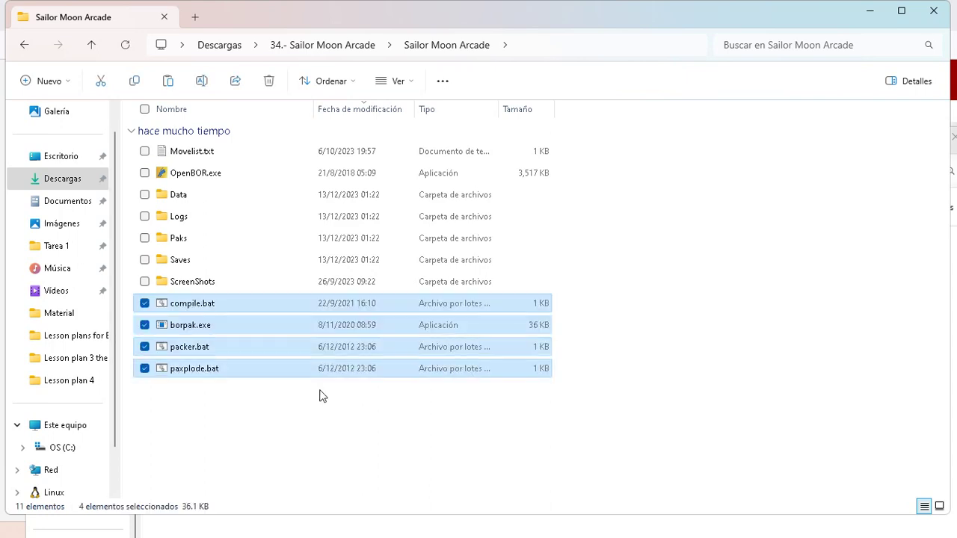
pyautogui.click(324, 414)
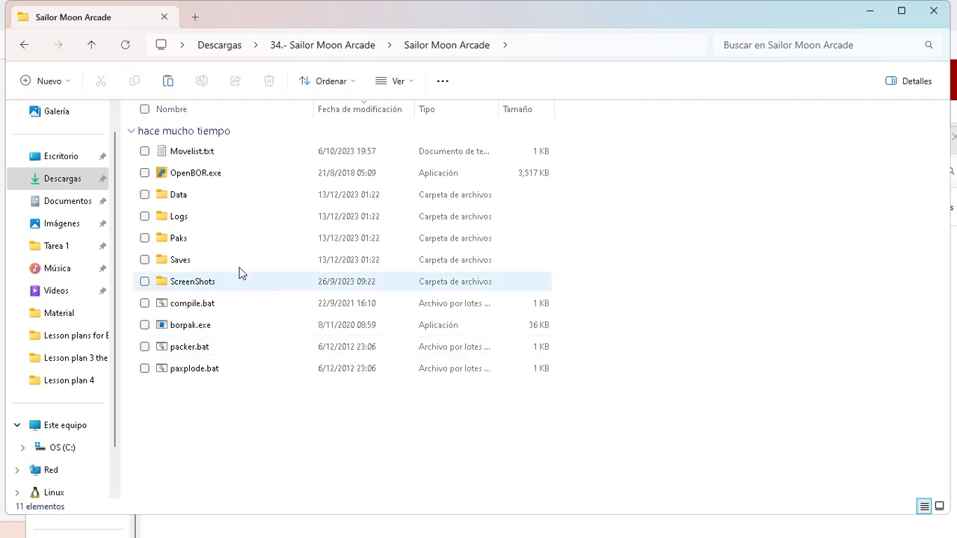
# Step: Pack the Data folder into a PAK file by opening it with compile.bat, dismiss the finished console and return to the game folder
pyautogui.moveTo(219, 200)
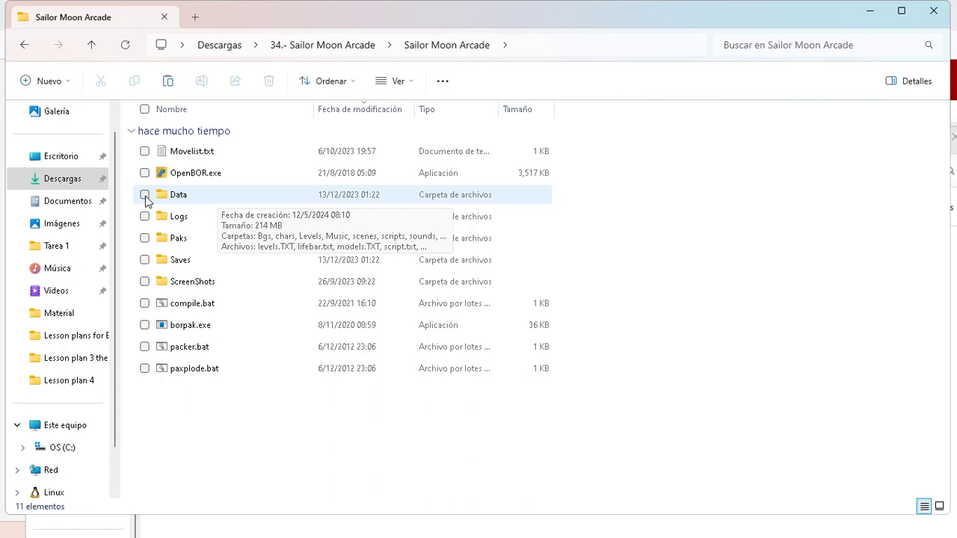
pyautogui.click(215, 196)
pyautogui.moveTo(224, 200)
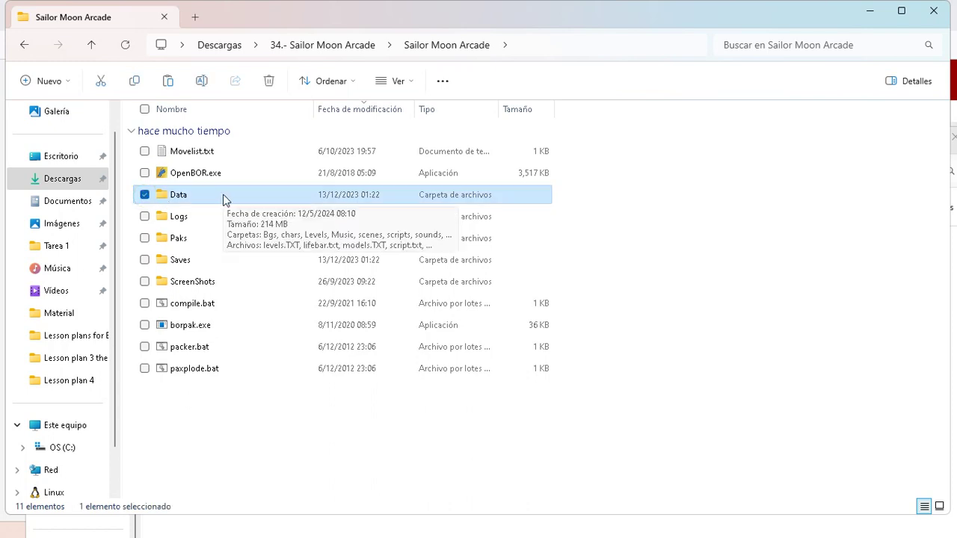
pyautogui.moveTo(224, 199); pyautogui.dragTo(221, 307)
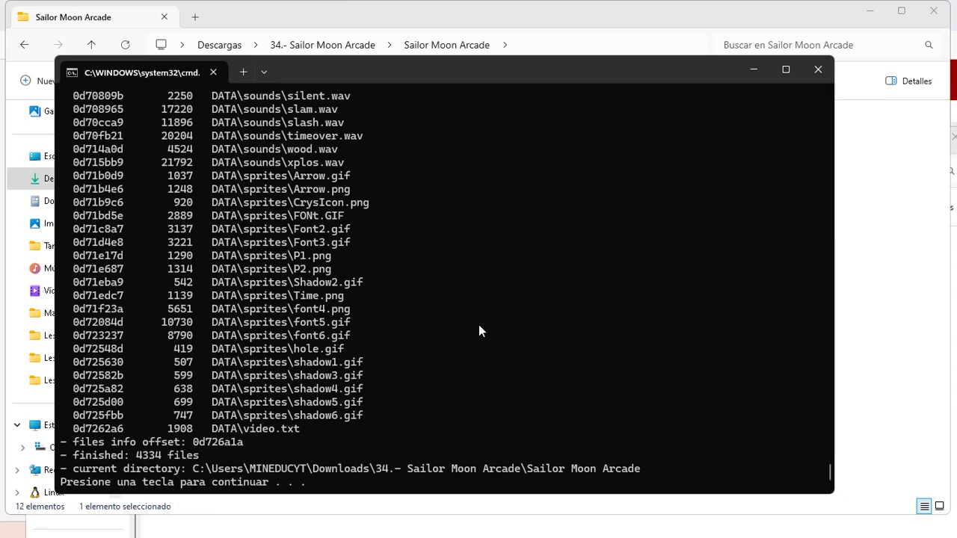
pyautogui.press('Return')
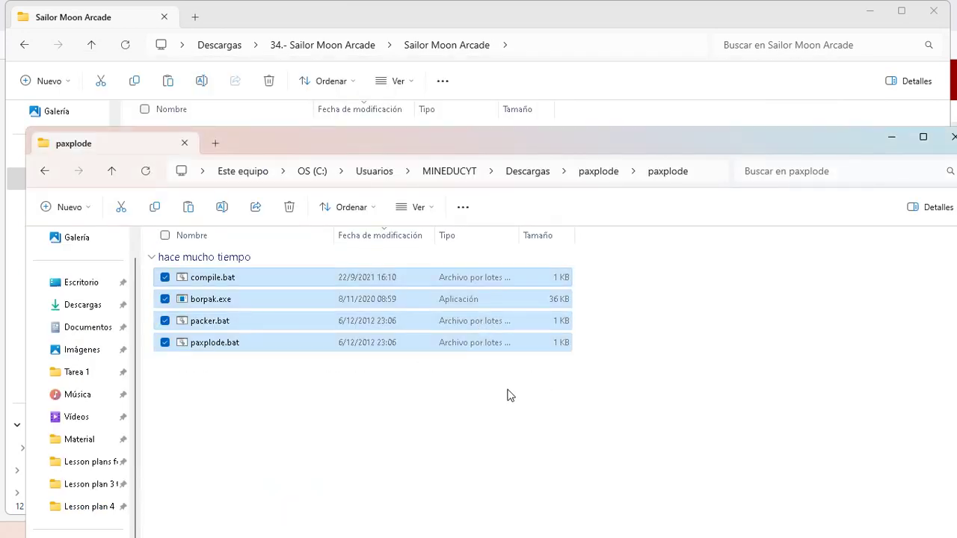
pyautogui.click(549, 13)
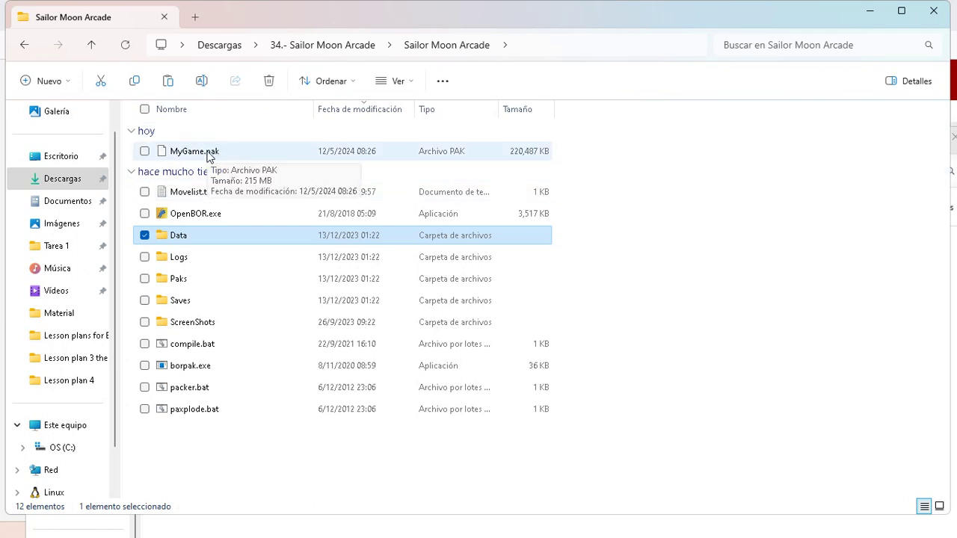
# Step: Copy MyGame.pak to the clipboard and clear the file selection
pyautogui.click(209, 152)
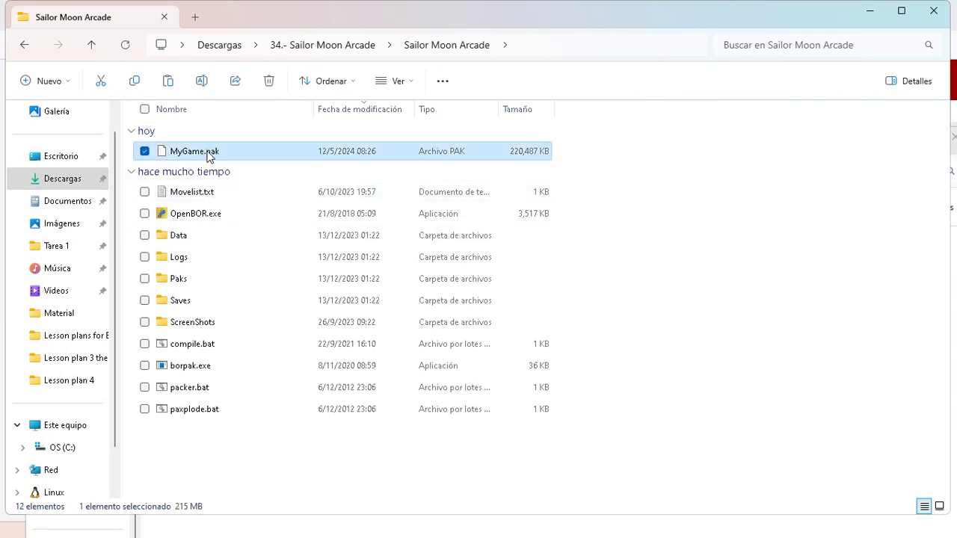
pyautogui.rightClick(209, 152)
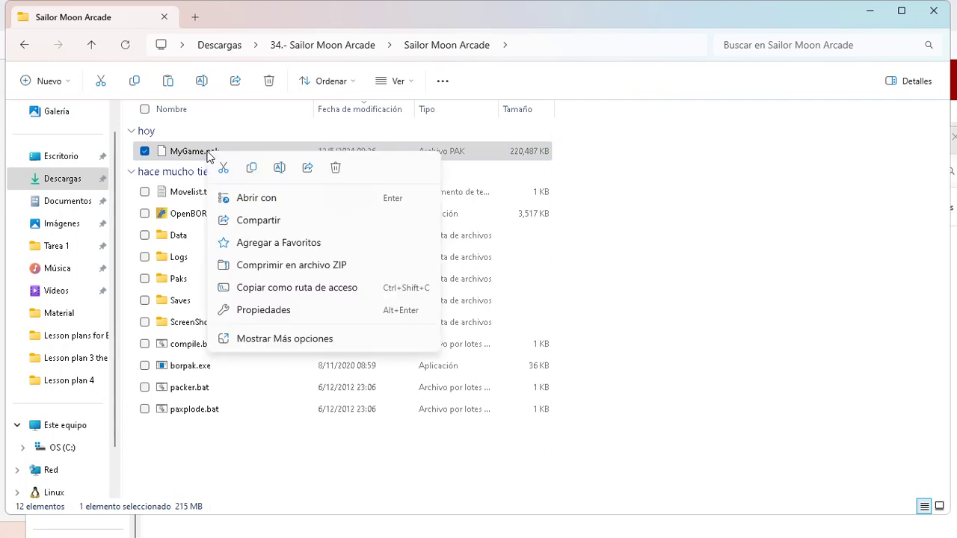
pyautogui.click(251, 170)
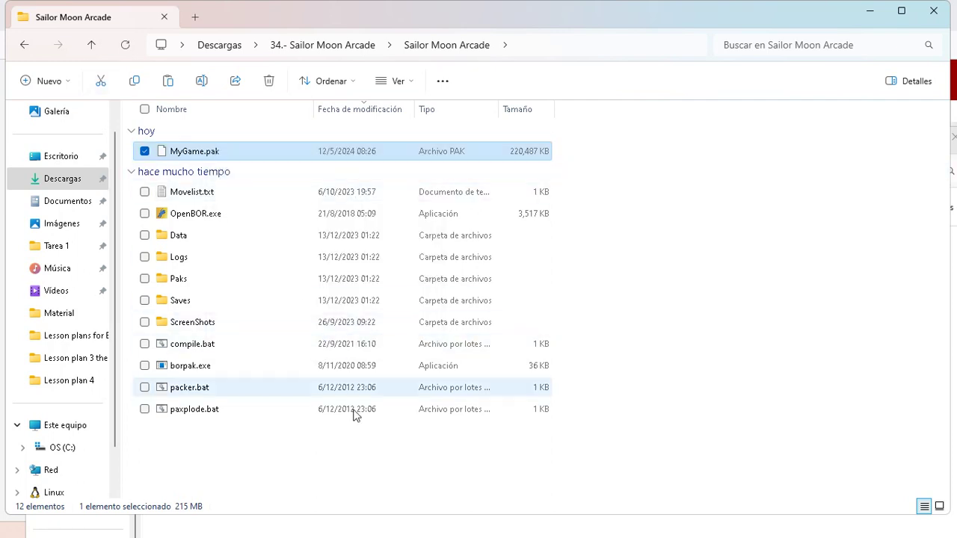
pyautogui.click(319, 462)
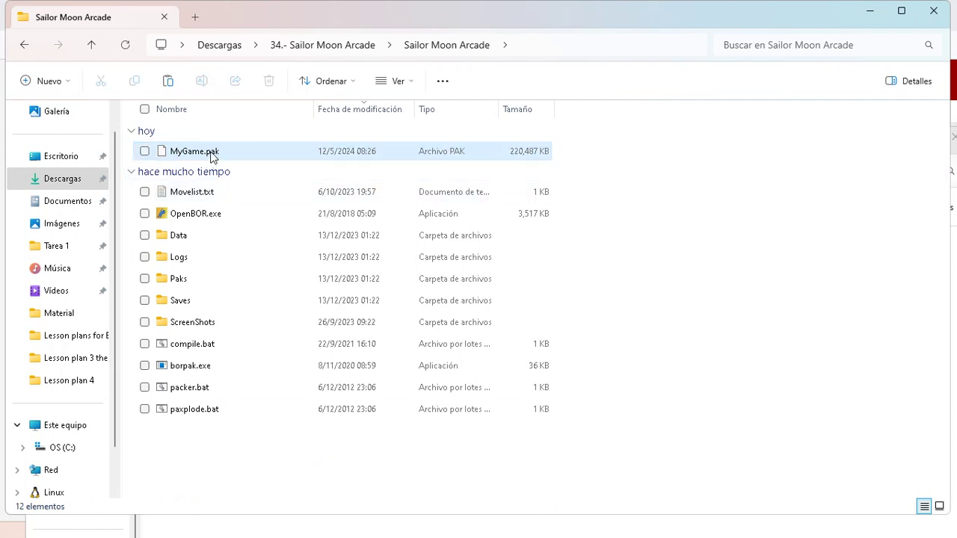
# Step: Try to unpack MyGame.pak by opening it with paxplode.bat, moving the console clear of the file list and dismissing it at the end
pyautogui.moveTo(212, 154); pyautogui.dragTo(253, 352)
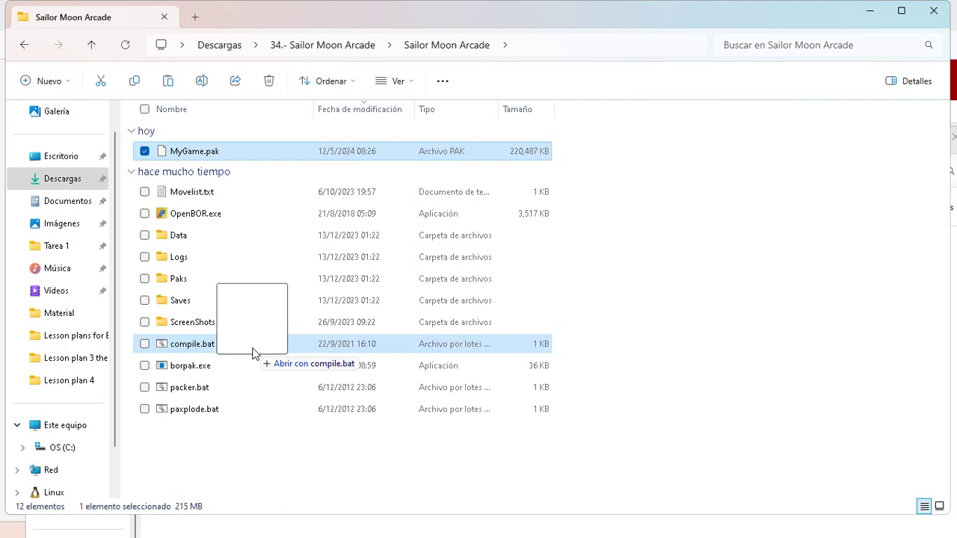
pyautogui.moveTo(253, 352); pyautogui.dragTo(253, 353)
pyautogui.moveTo(253, 353); pyautogui.dragTo(252, 352)
pyautogui.moveTo(253, 352); pyautogui.dragTo(248, 408)
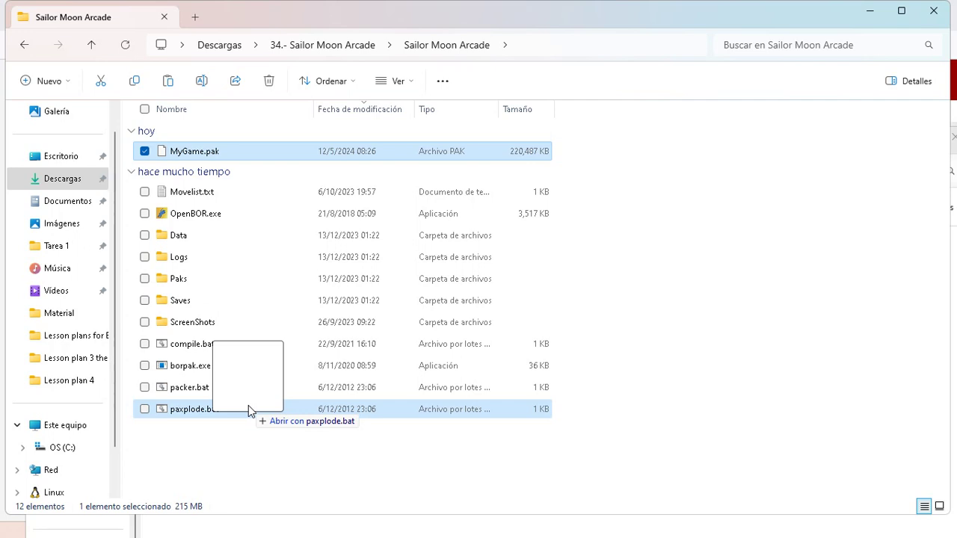
pyautogui.moveTo(248, 407); pyautogui.dragTo(248, 407)
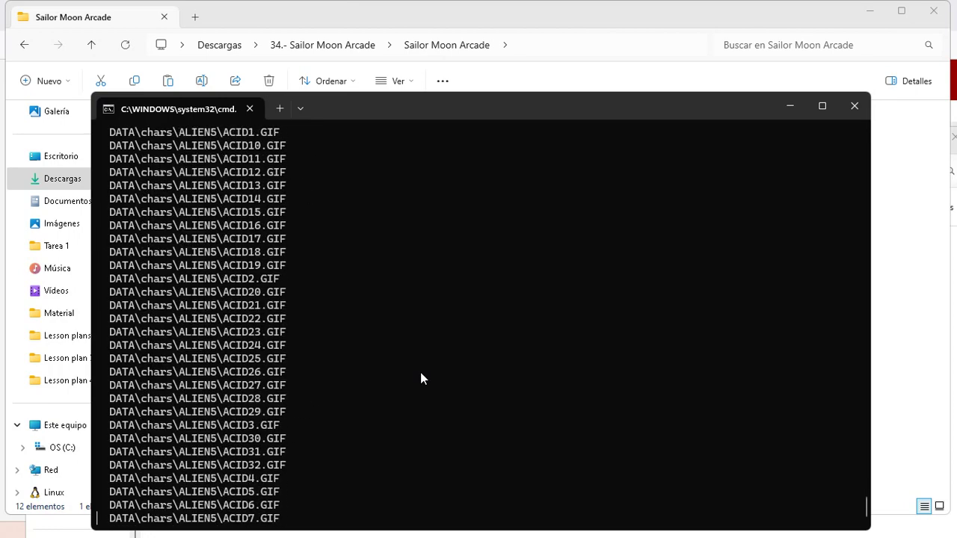
pyautogui.moveTo(396, 117); pyautogui.dragTo(539, 175)
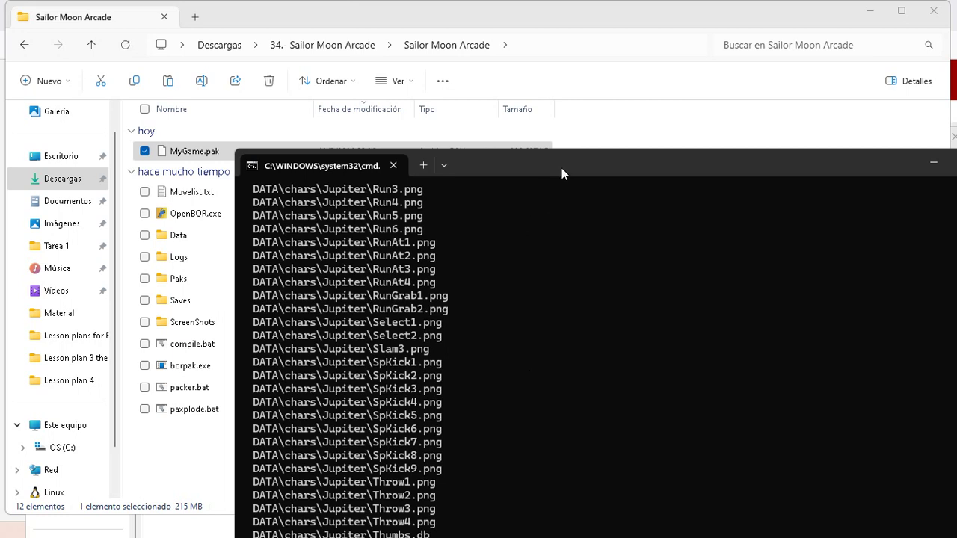
pyautogui.moveTo(569, 164); pyautogui.dragTo(583, 76)
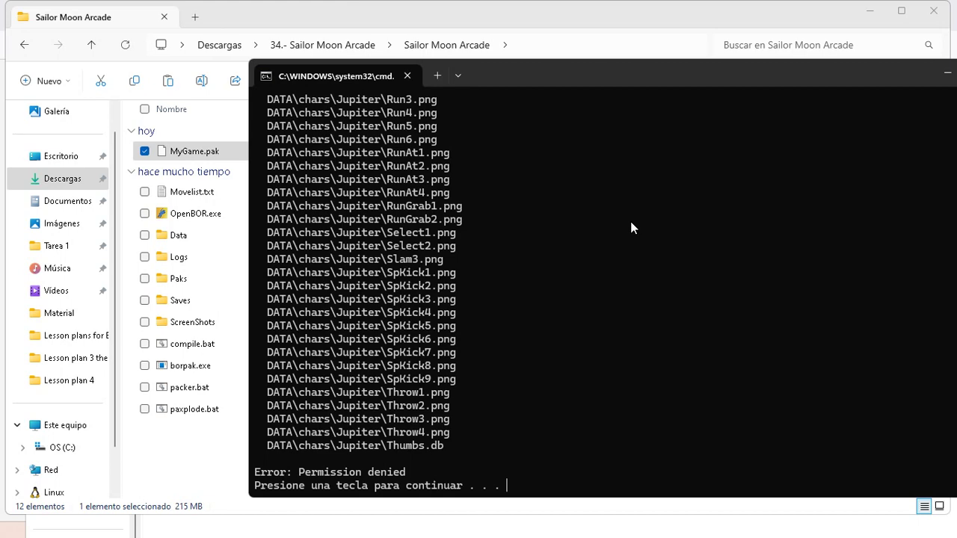
pyautogui.press('Return')
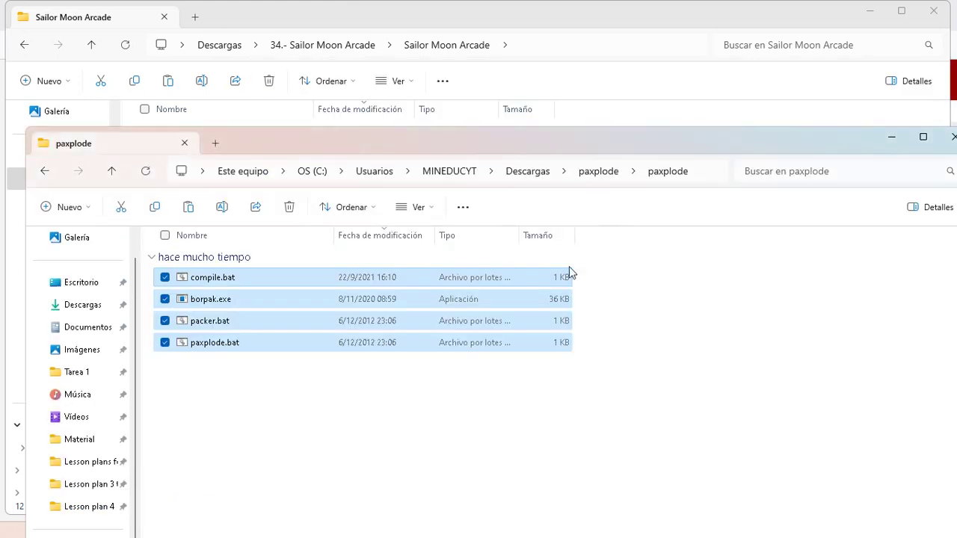
# Step: Return to the game folder window, examine the contents of the Data folder and go back up to the game folder
pyautogui.click(548, 18)
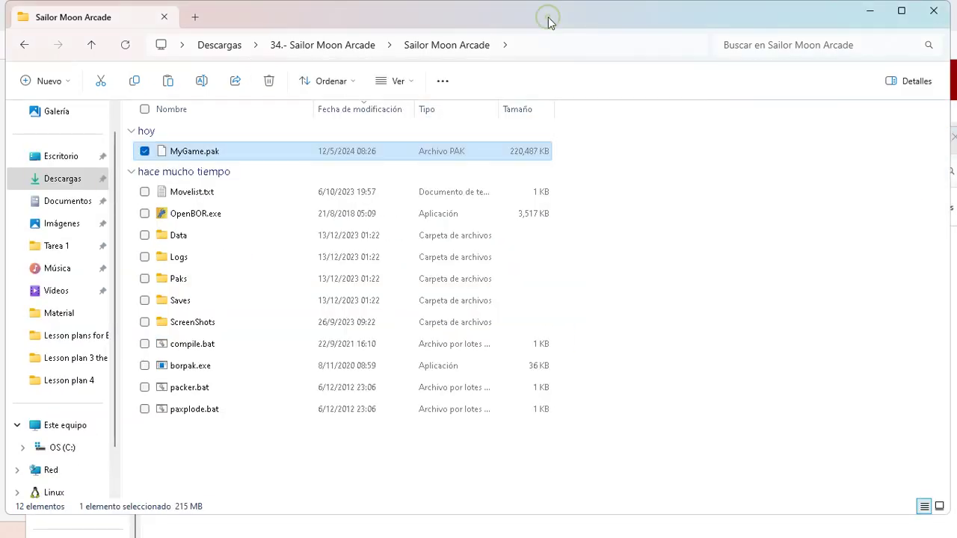
pyautogui.doubleClick(209, 238)
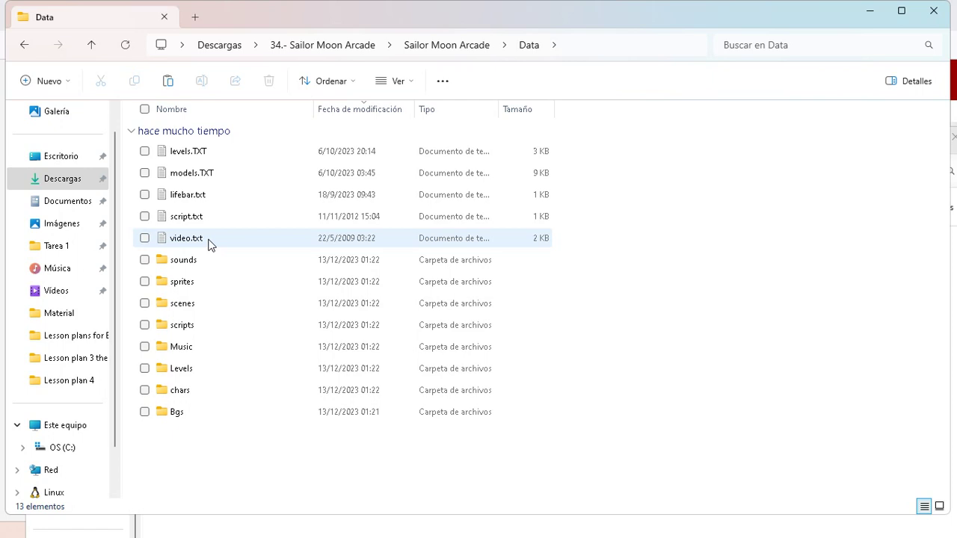
pyautogui.click(92, 44)
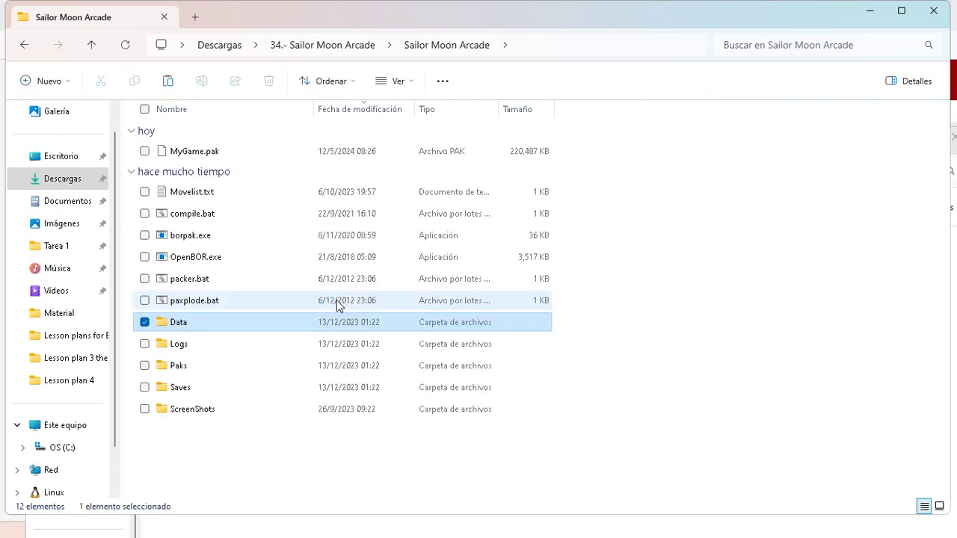